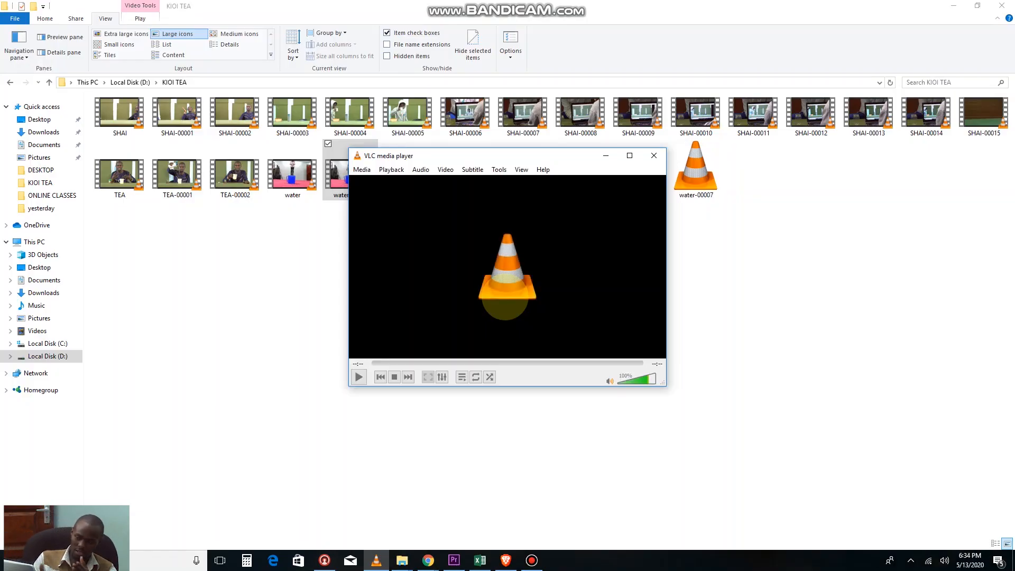
# Move the VLC media player window off the file thumbnails and close it
pyautogui.moveTo(566, 154); pyautogui.dragTo(358, 167)
pyautogui.moveTo(636, 175); pyautogui.dragTo(286, 255)
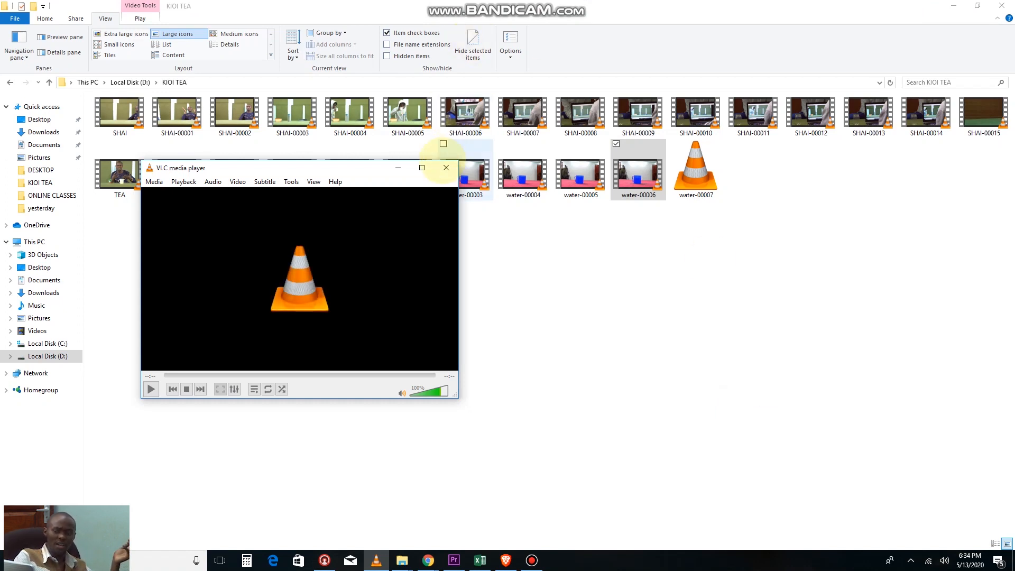
pyautogui.click(447, 168)
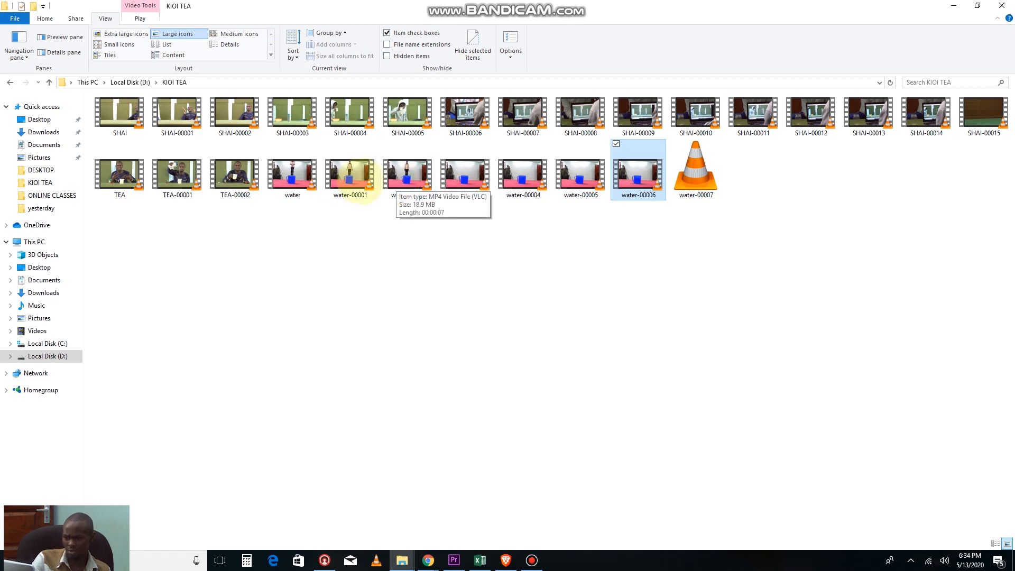
# Add water-00001 and water-00006 from the KIOI TEA folder to the jumping sequence in Premiere Pro, in the empty stretch after the existing clips
pyautogui.keyDown('shift'); pyautogui.click(349, 174); pyautogui.keyUp('shift')
pyautogui.click(387, 237)
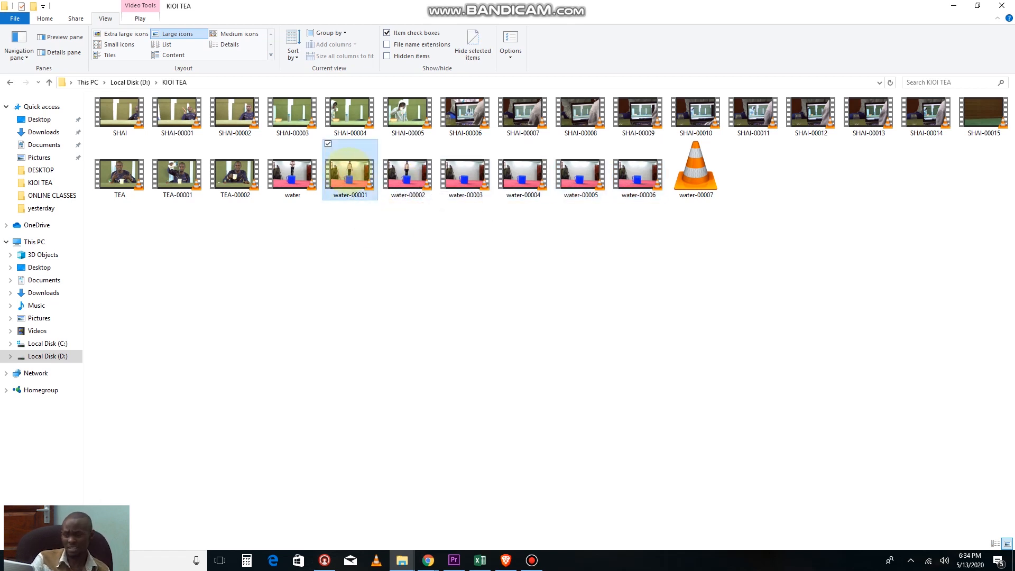
pyautogui.keyDown('ctrl'); pyautogui.click(634, 174); pyautogui.keyUp('ctrl')
pyautogui.moveTo(344, 172); pyautogui.dragTo(576, 514)
pyautogui.moveTo(636, 476); pyautogui.dragTo(817, 413)
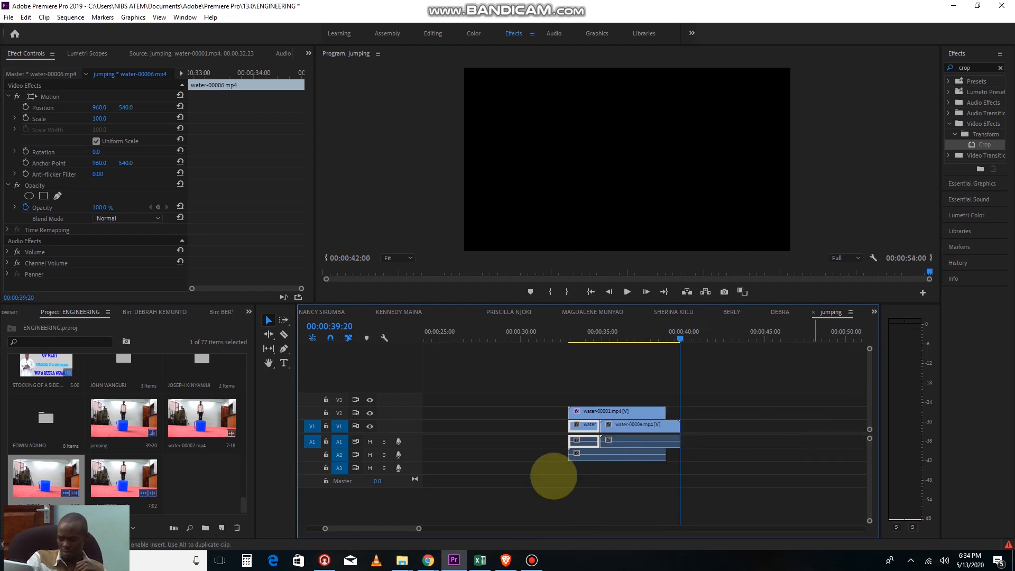
# Delete the two newly added clips from the end of the jumping sequence
pyautogui.moveTo(417, 528); pyautogui.dragTo(459, 529)
pyautogui.moveTo(539, 375); pyautogui.dragTo(463, 479)
pyautogui.moveTo(472, 423); pyautogui.dragTo(469, 409)
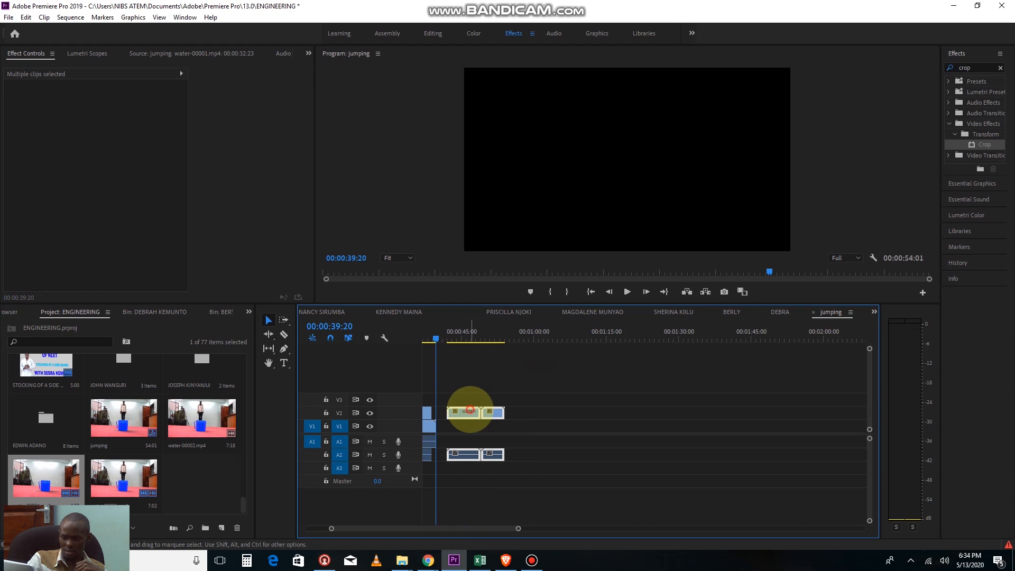
pyautogui.press('Delete')
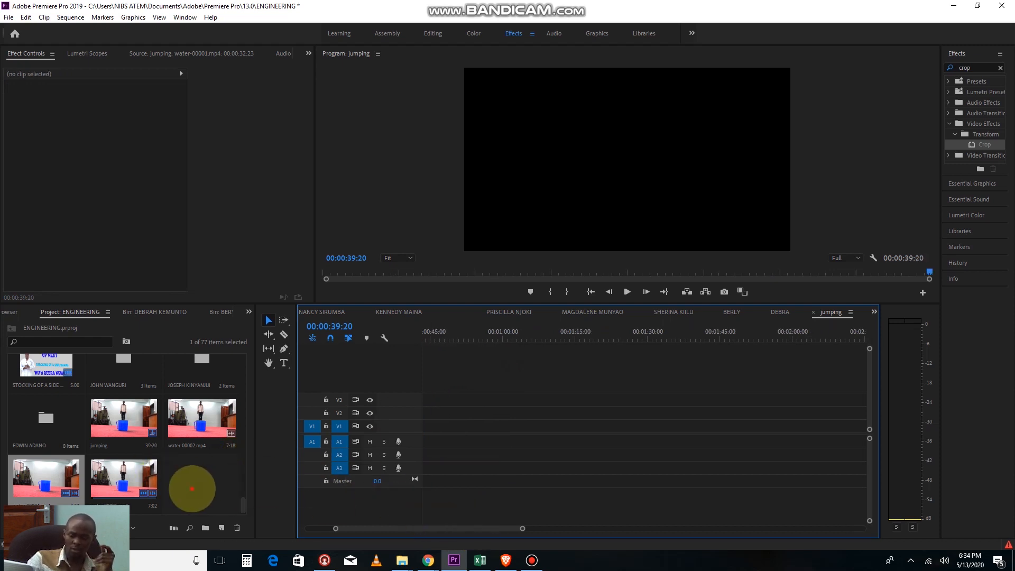
# Place the empty-scene clip water-00006 on V1 past the existing footage and water-00001 above it on V2, partly overlapping
pyautogui.click(180, 485)
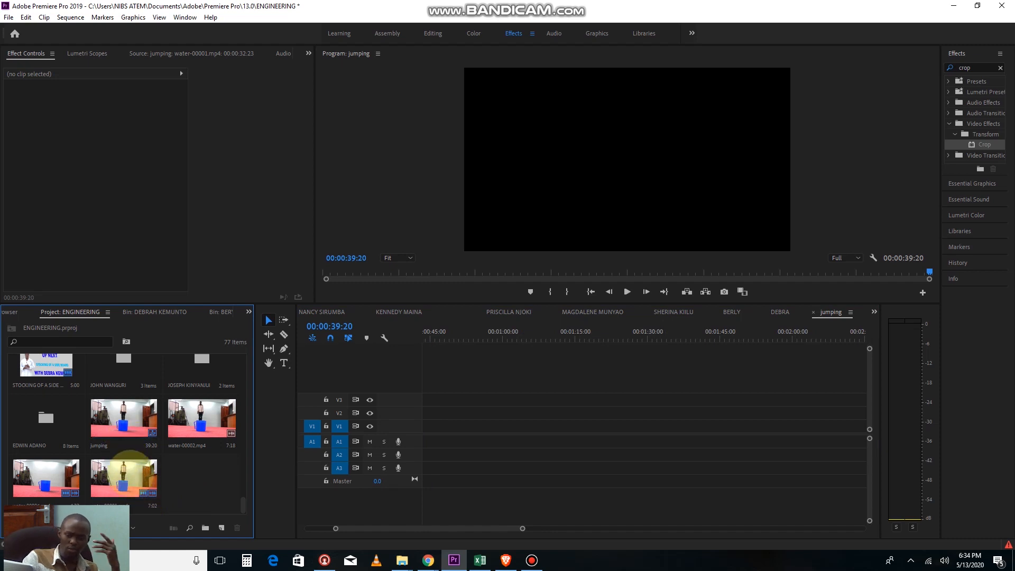
pyautogui.moveTo(53, 462); pyautogui.dragTo(481, 427)
pyautogui.click(477, 337)
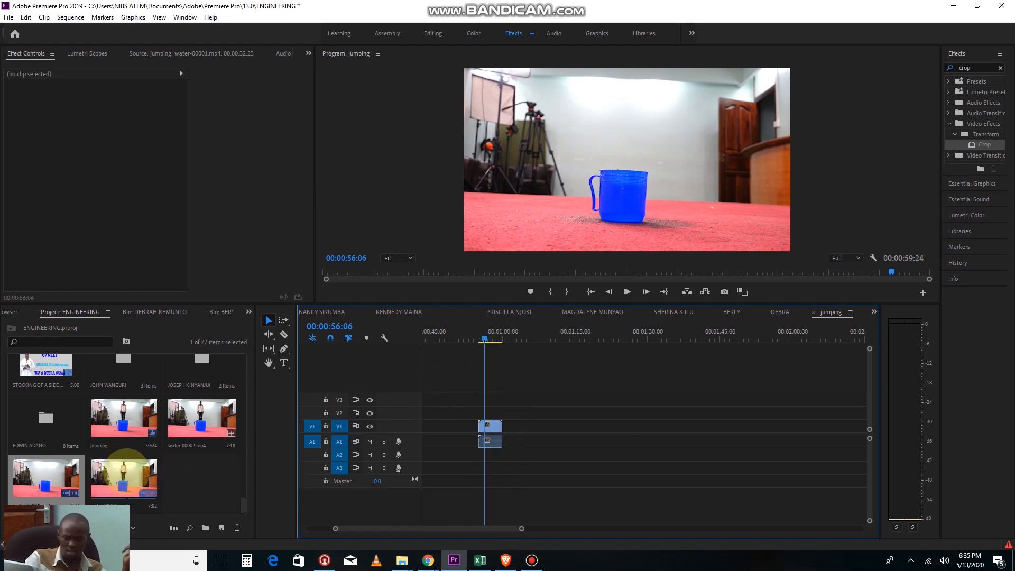
pyautogui.moveTo(124, 473); pyautogui.dragTo(493, 413)
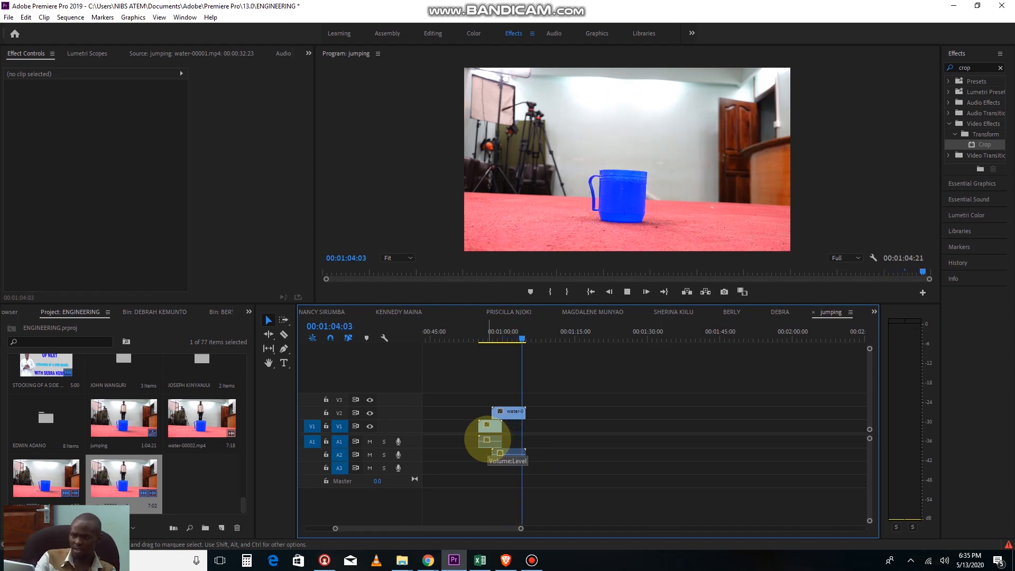
# Move water-00006 on V1 about 7.5 seconds later so it overlaps the end of the V2 clip, and play the result
pyautogui.click(694, 335)
pyautogui.moveTo(452, 528); pyautogui.dragTo(478, 528)
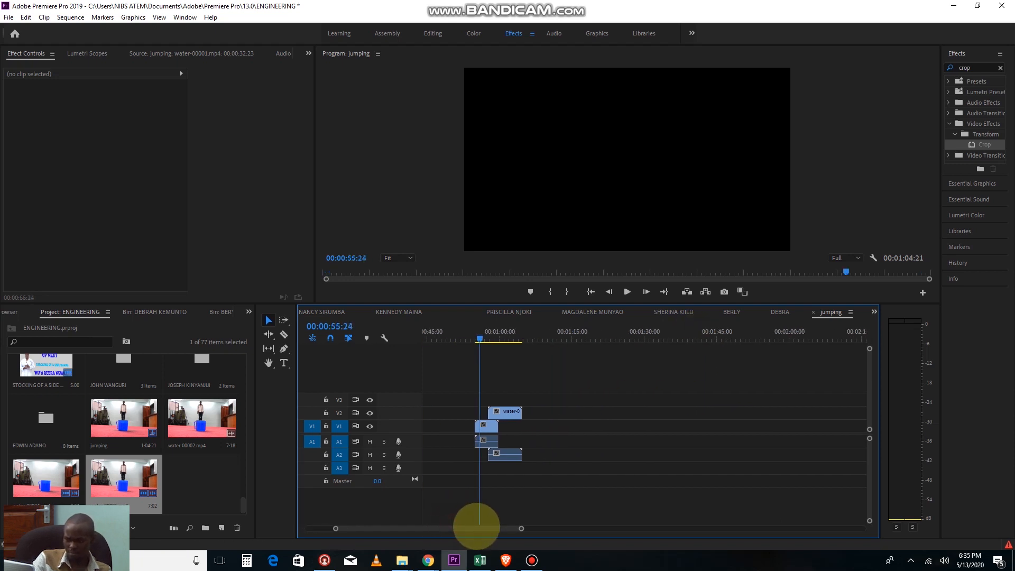
pyautogui.moveTo(486, 425); pyautogui.dragTo(525, 426)
pyautogui.click(512, 340)
pyautogui.press('space')
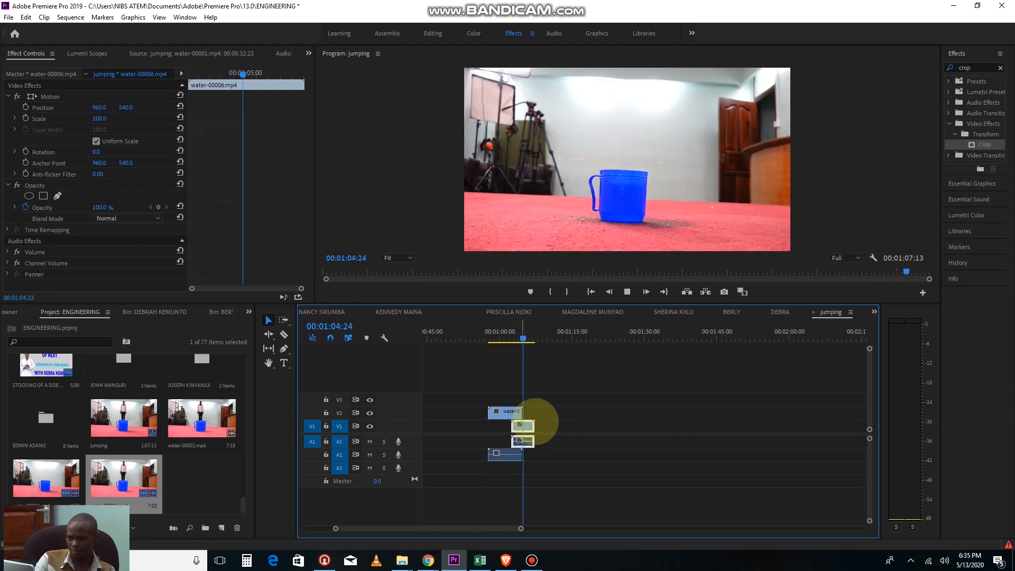
pyautogui.press('space')
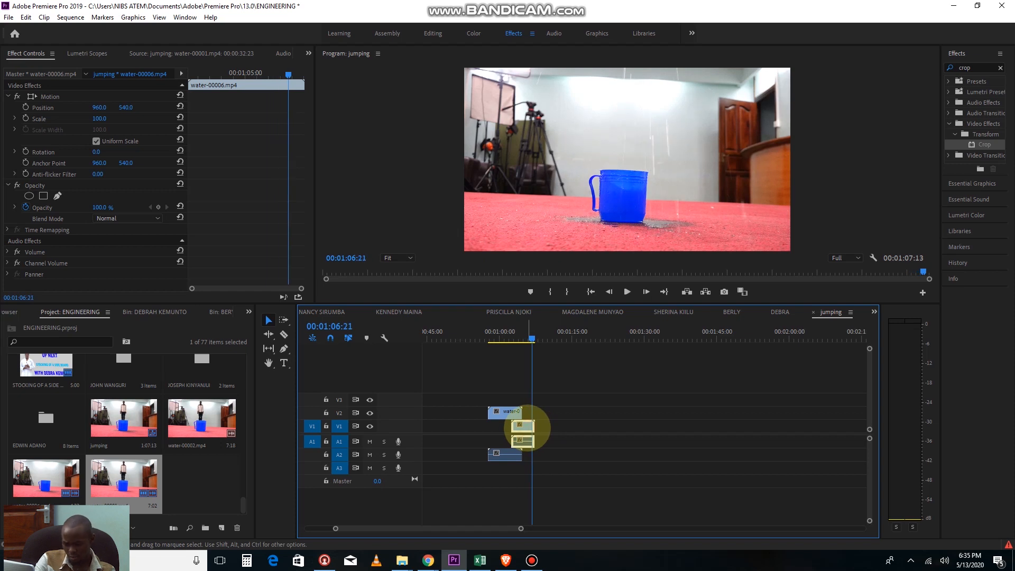
# Shift water-00001 on V2 about two seconds later over the V1 clip and play the overlap
pyautogui.press('=')
pyautogui.press('=')
pyautogui.moveTo(579, 413); pyautogui.dragTo(619, 412)
pyautogui.click(617, 341)
pyautogui.press('space')
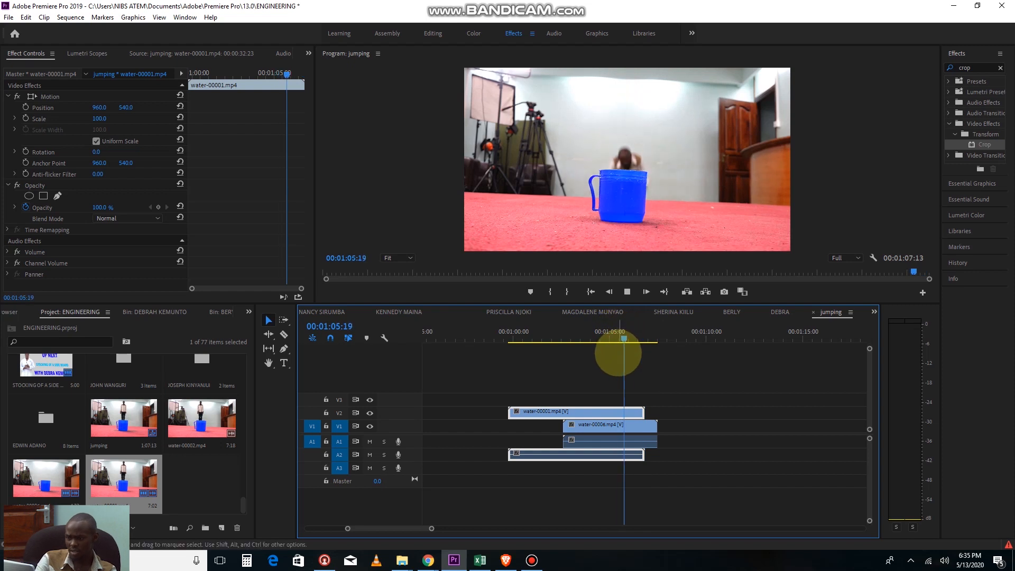
pyautogui.press('space')
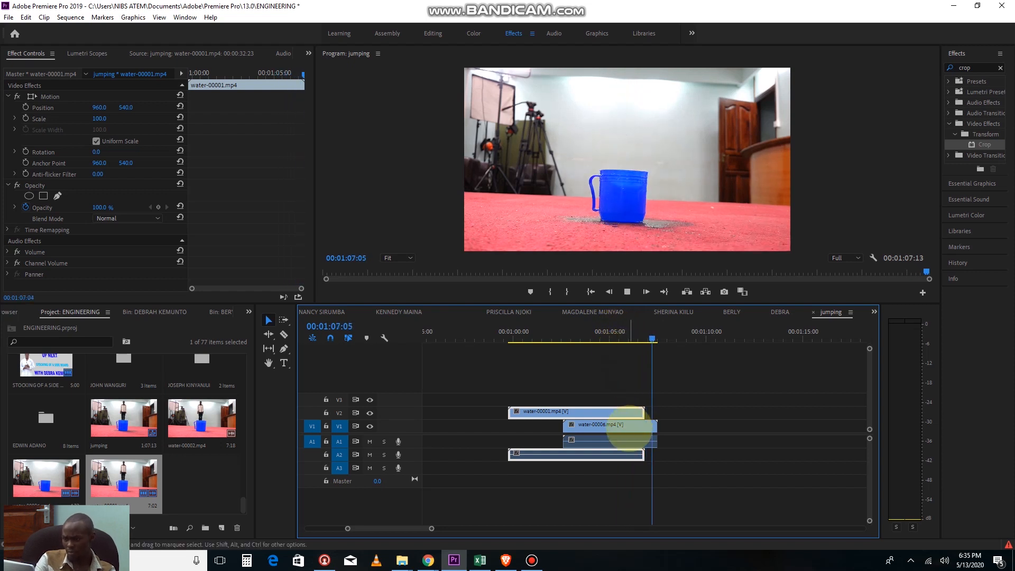
# Shift water-00006 on V1 about half a second later and play the transition between the clips
pyautogui.moveTo(637, 425); pyautogui.dragTo(650, 426)
pyautogui.click(634, 335)
pyautogui.press('space')
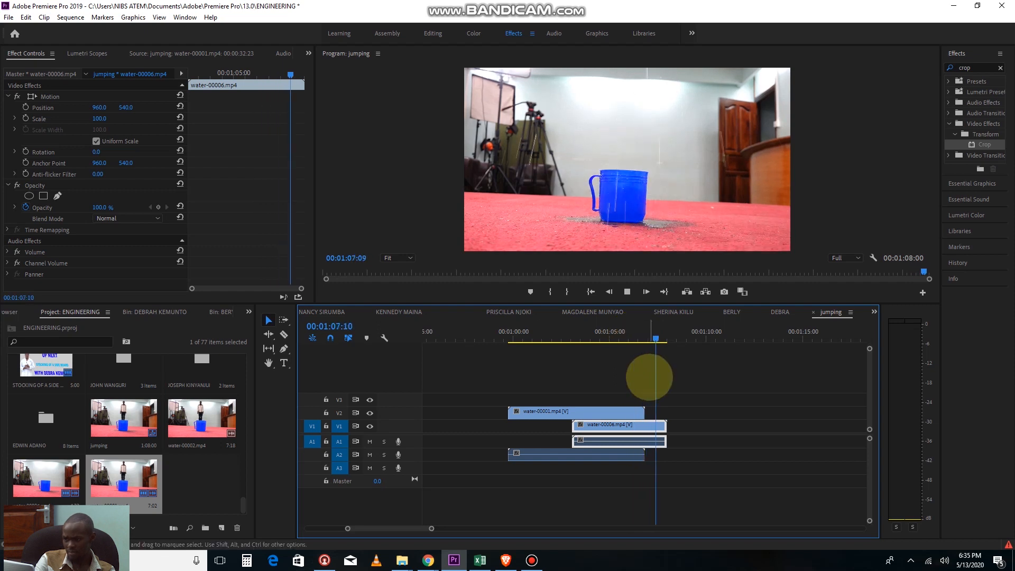
pyautogui.click(624, 336)
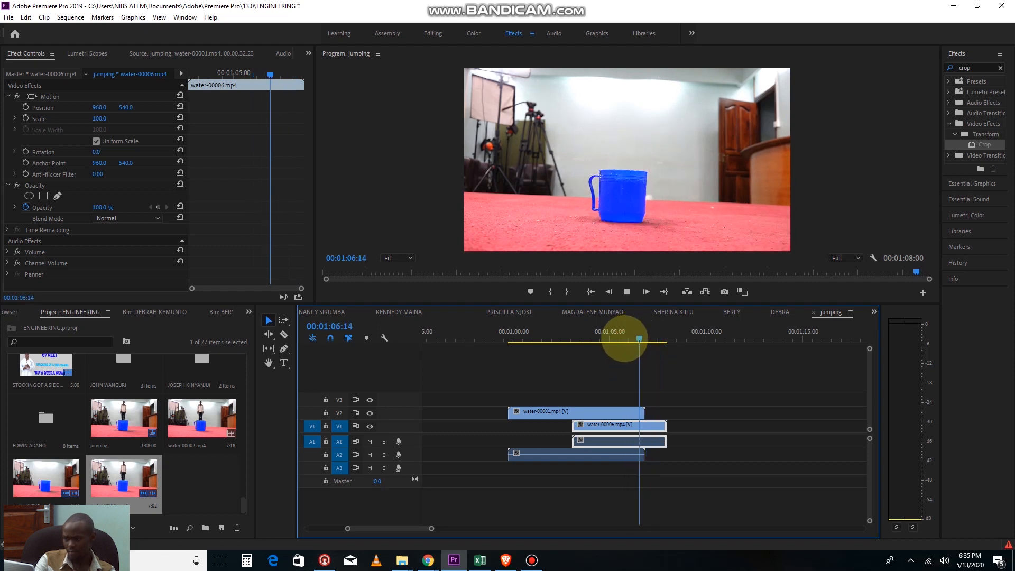
pyautogui.press('space')
# Trim about half a second off the end of water-00001 on V2 and play across the cut
pyautogui.moveTo(644, 411); pyautogui.dragTo(634, 411)
pyautogui.click(612, 334)
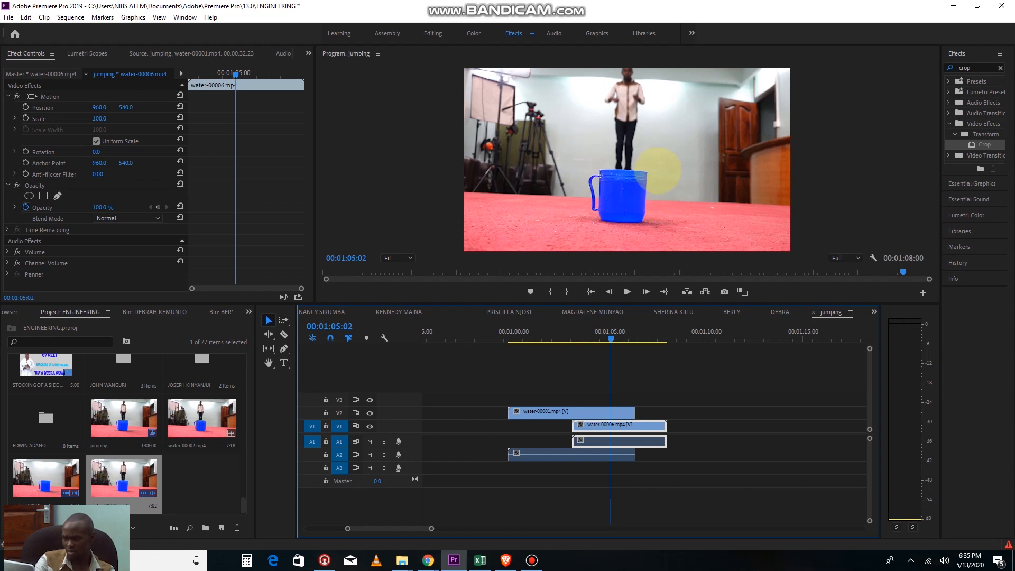
pyautogui.press('space')
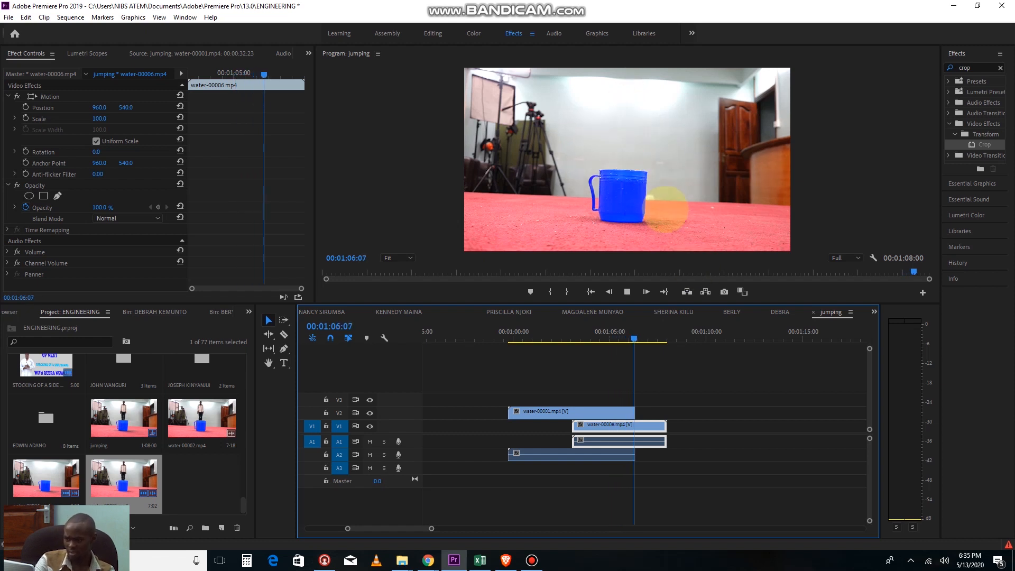
pyautogui.press('space')
# Shift water-00006 about half a second earlier and water-00001 slightly later, checking the splash timing at the cut
pyautogui.moveTo(641, 423); pyautogui.dragTo(633, 424)
pyautogui.click(619, 335)
pyautogui.press('space')
pyautogui.moveTo(615, 412); pyautogui.dragTo(623, 413)
pyautogui.moveTo(629, 338); pyautogui.dragTo(636, 358)
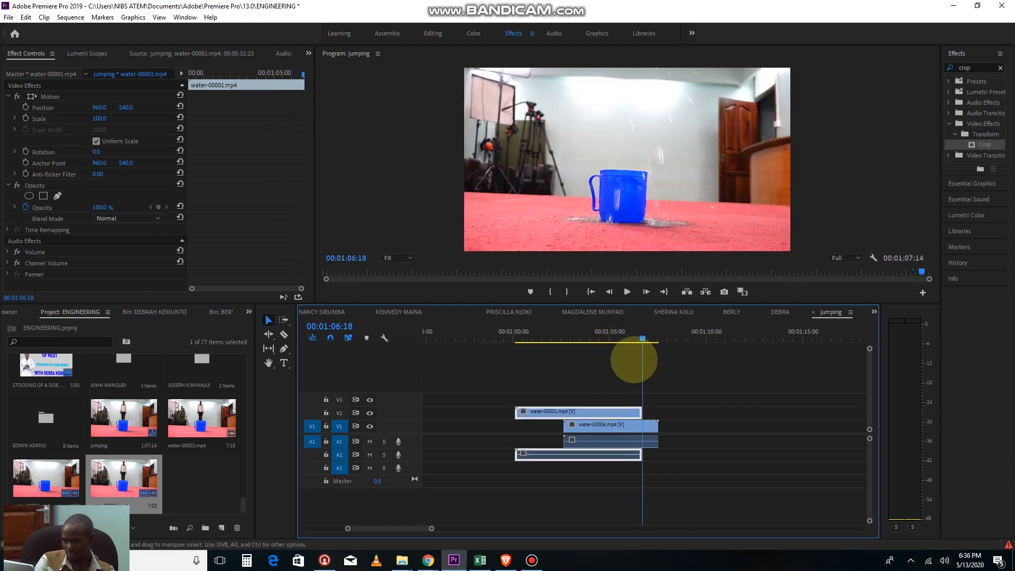
# Shift water-00001 on V2 a further 0.4 seconds or so later and play to the end of the sequence
pyautogui.moveTo(627, 412); pyautogui.dragTo(635, 413)
pyautogui.click(613, 332)
pyautogui.press('space')
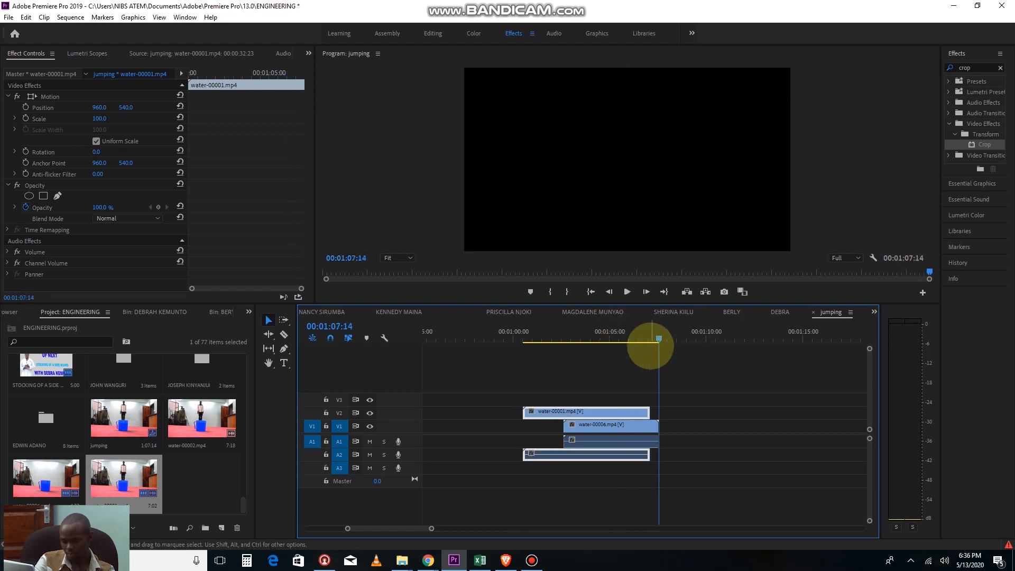
# Move water-00006 on V1 about six frames later and replay the cut from the V2 clip to the splash
pyautogui.press('=')
pyautogui.press('=')
pyautogui.moveTo(594, 426); pyautogui.dragTo(621, 432)
pyautogui.click(591, 340)
pyautogui.press('space')
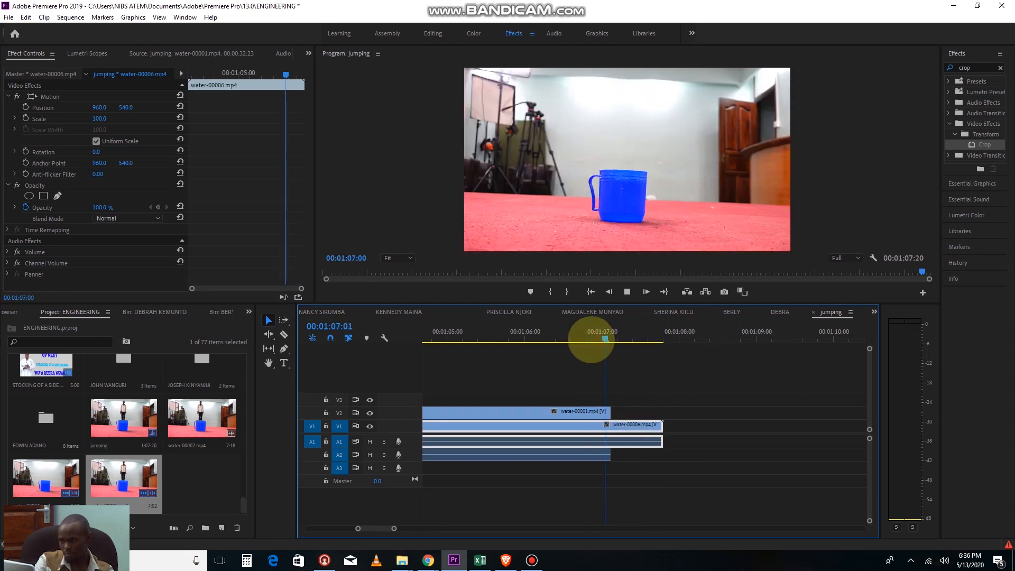
pyautogui.click(561, 336)
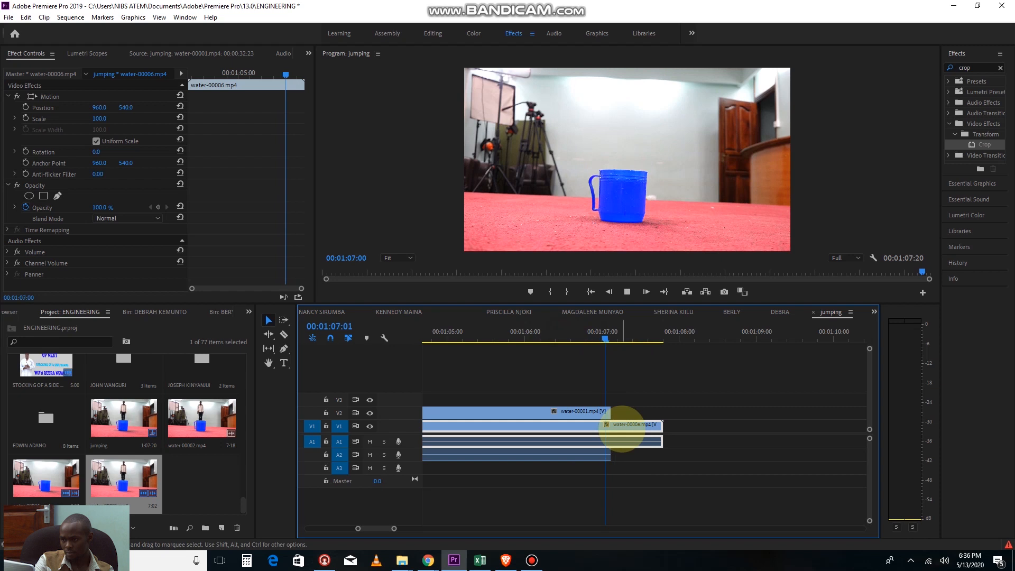
pyautogui.press('space')
# Nudge water-00006 on V1 about eight more frames later in two moves, playing the cut after each
pyautogui.moveTo(629, 426); pyautogui.dragTo(627, 418)
pyautogui.press('space')
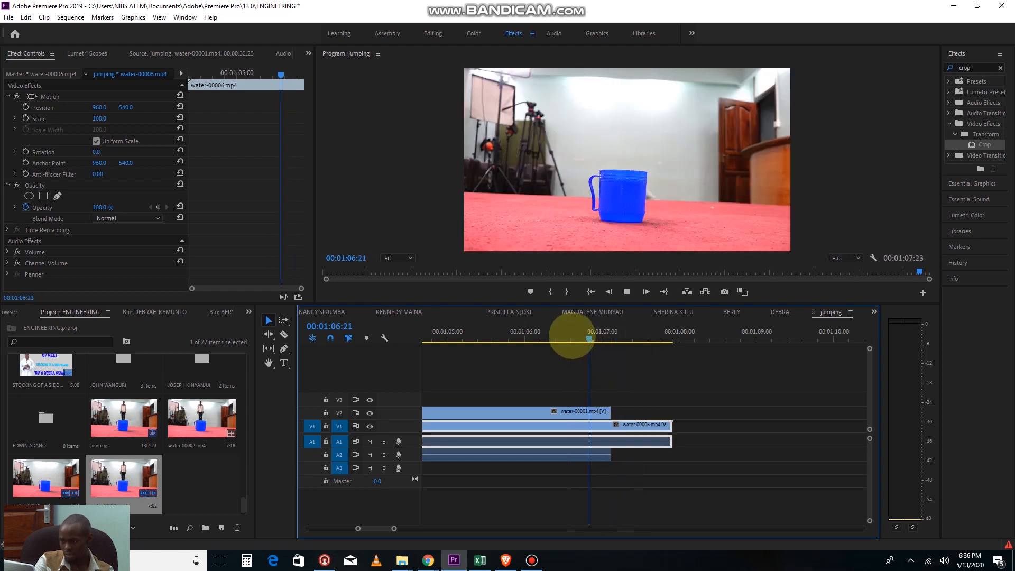
pyautogui.press('space')
pyautogui.moveTo(600, 427); pyautogui.dragTo(619, 433)
pyautogui.click(564, 340)
pyautogui.press('space')
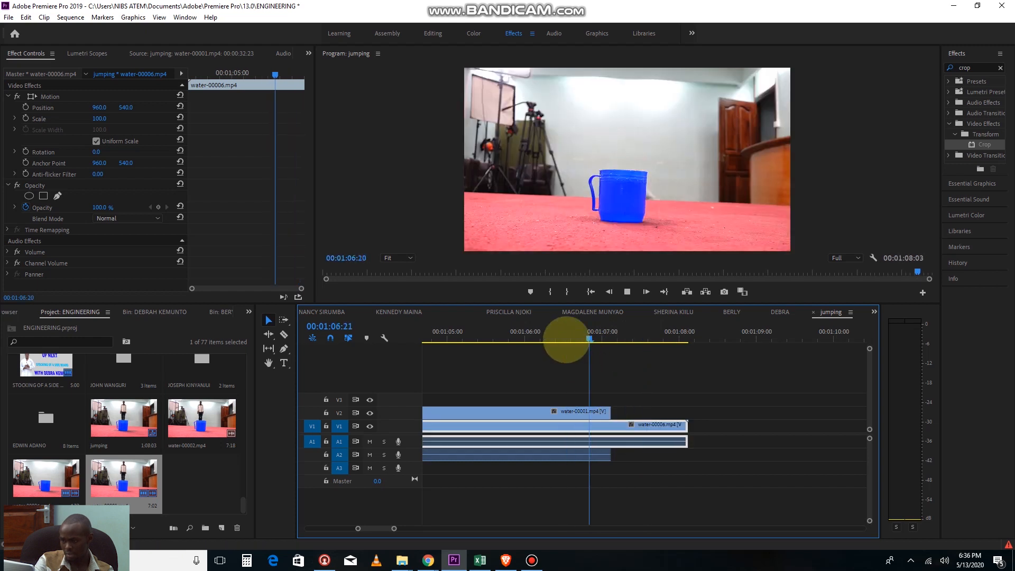
pyautogui.press('space')
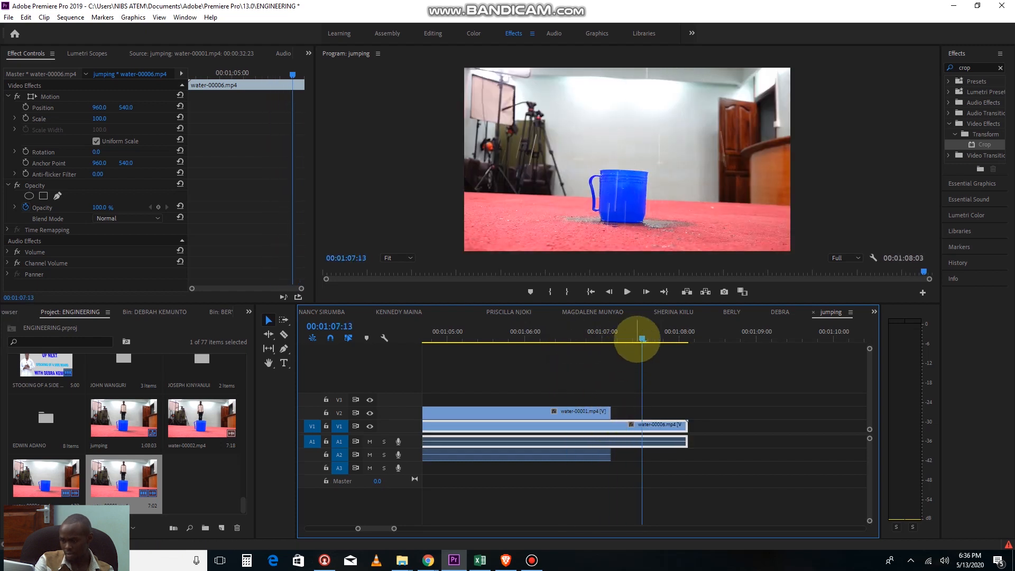
# Nudge water-00001 on V2 about two frames earlier
pyautogui.moveTo(641, 338); pyautogui.dragTo(525, 338)
pyautogui.moveTo(590, 411)
pyautogui.mouseDown()
pyautogui.moveTo(633, 410)
pyautogui.moveTo(604, 408)
pyautogui.mouseUp()
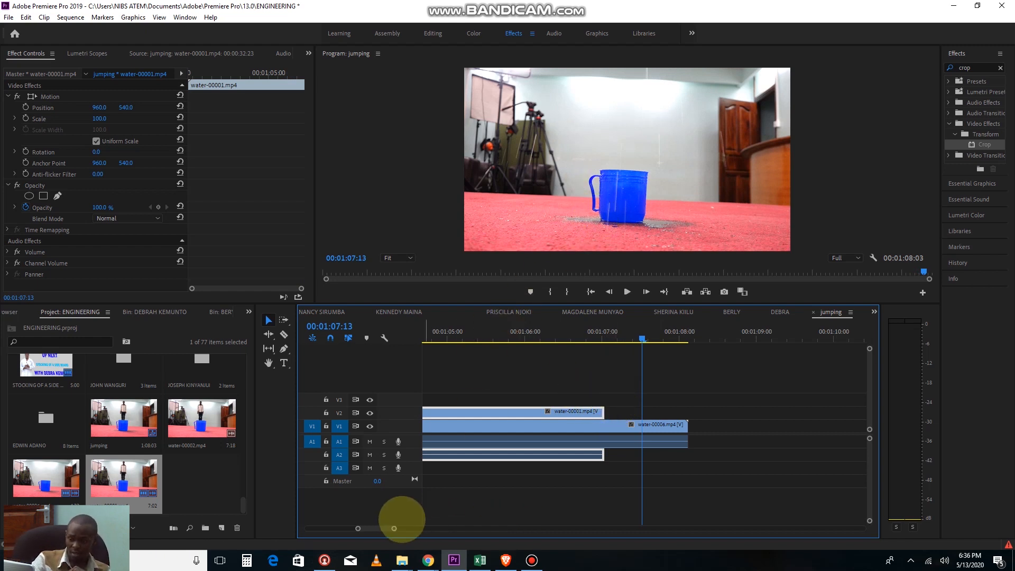
# Play the overlap up to 00:01:06:22, where the jumper drops behind the mug, and apply the Crop effect to water-00001 on V2
pyautogui.moveTo(394, 529); pyautogui.dragTo(422, 528)
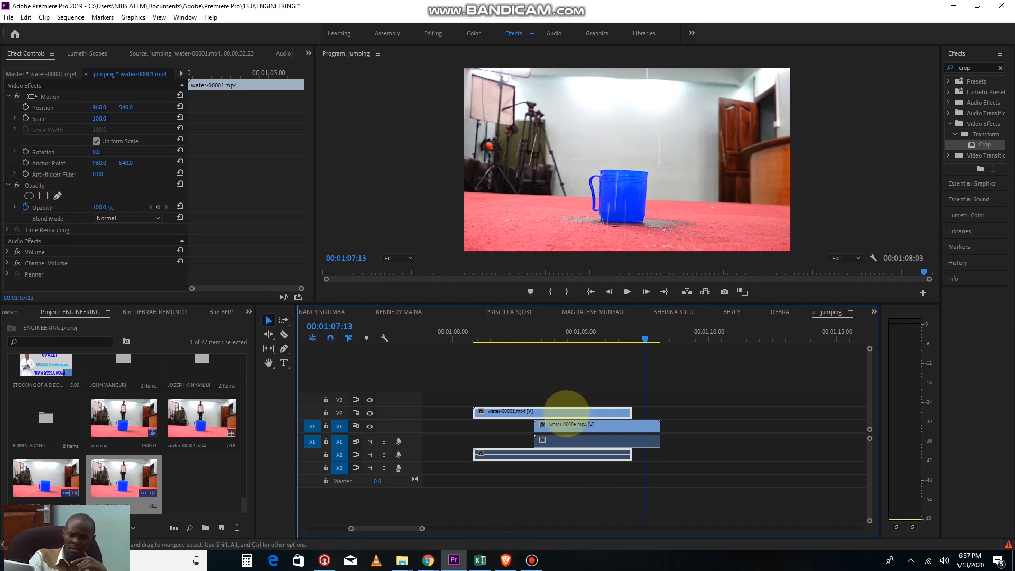
pyautogui.click(569, 332)
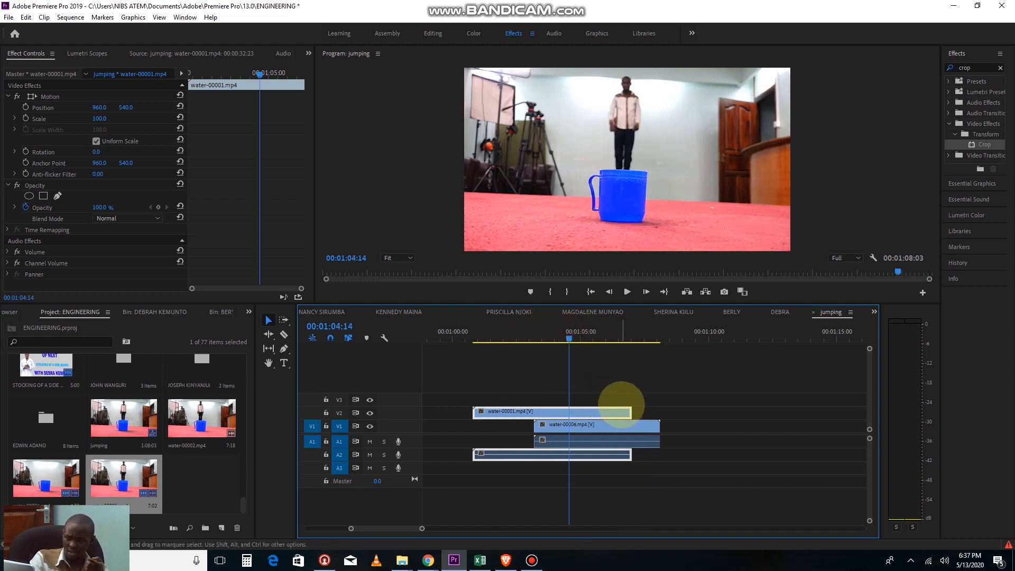
pyautogui.press('space')
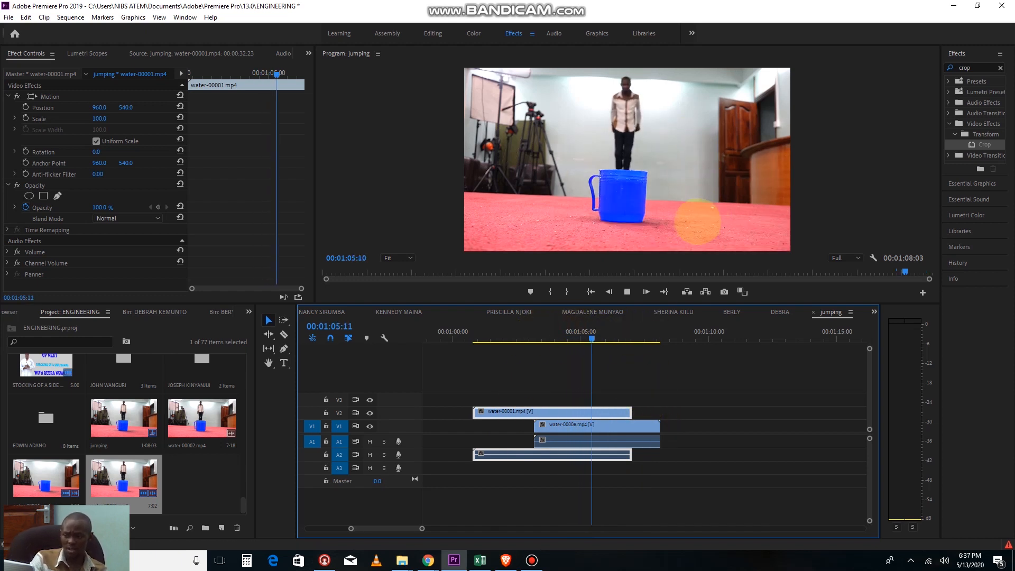
pyautogui.press('space')
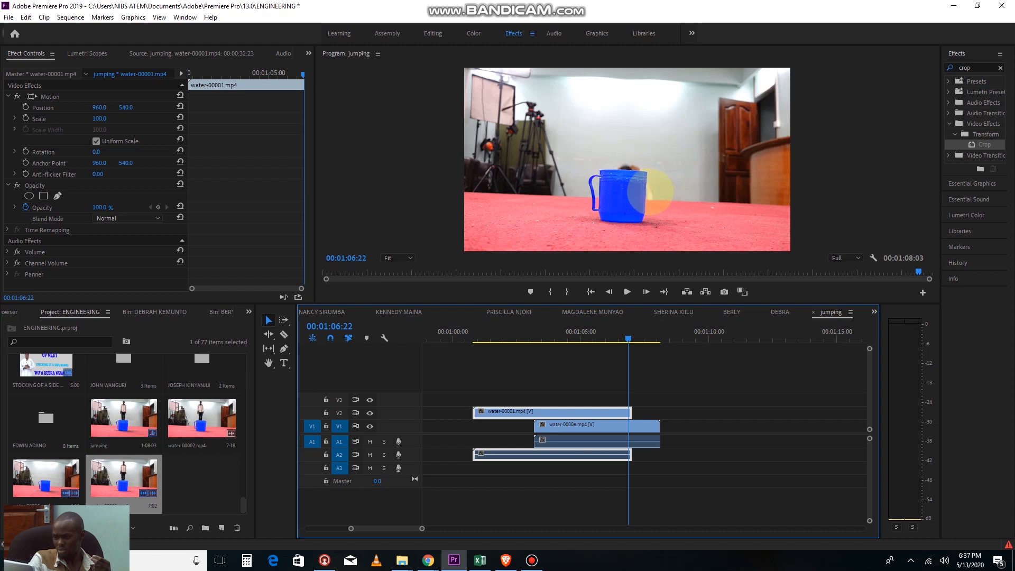
pyautogui.moveTo(984, 144); pyautogui.dragTo(590, 411)
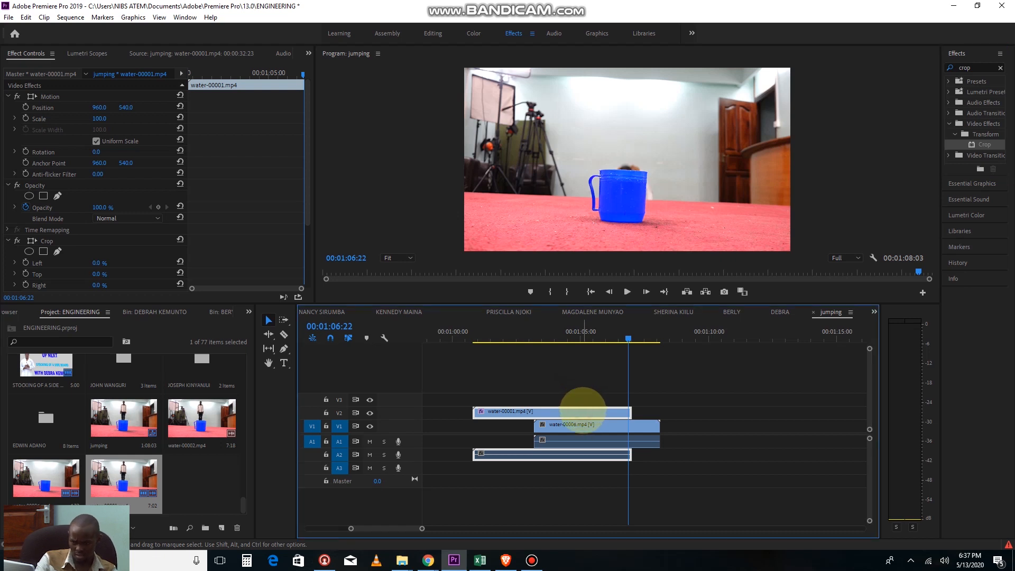
# Set the Crop effect's Bottom to 40.3% and its Edge Feather to 39 on water-00001
pyautogui.click(307, 212)
pyautogui.scroll(-2, 307, 212)
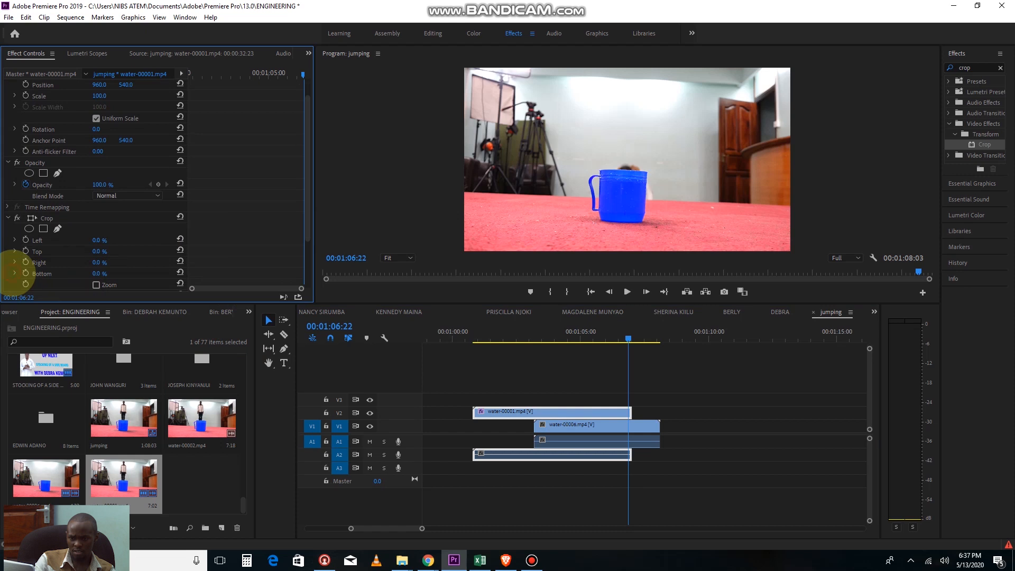
pyautogui.click(13, 272)
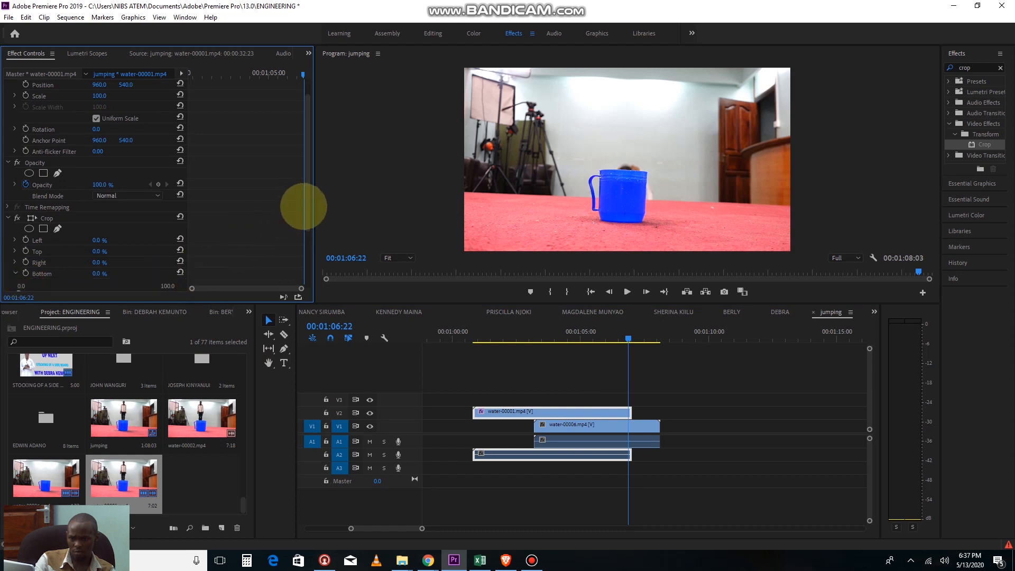
pyautogui.scroll(-2, 304, 214)
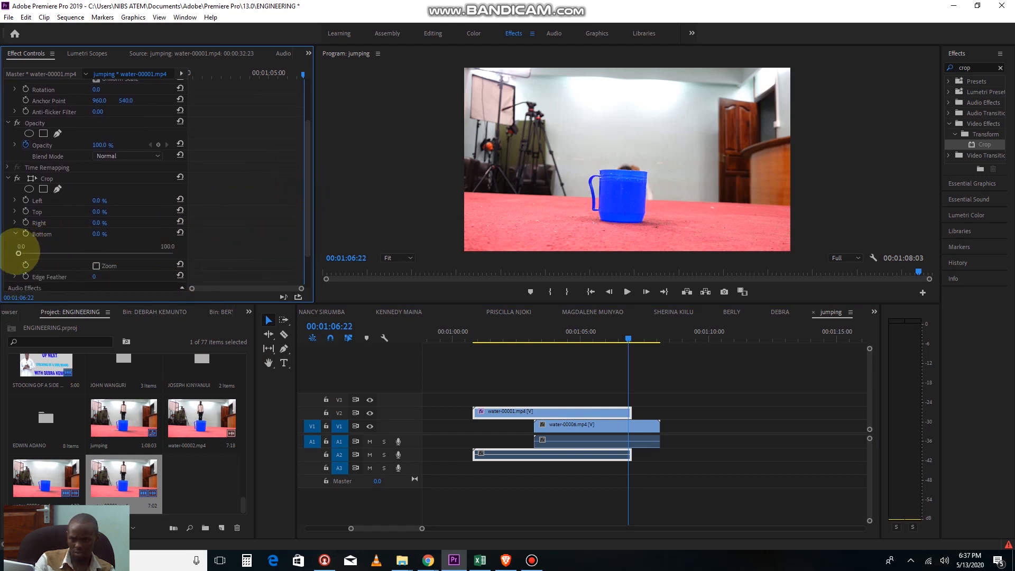
pyautogui.moveTo(29, 253); pyautogui.dragTo(51, 253)
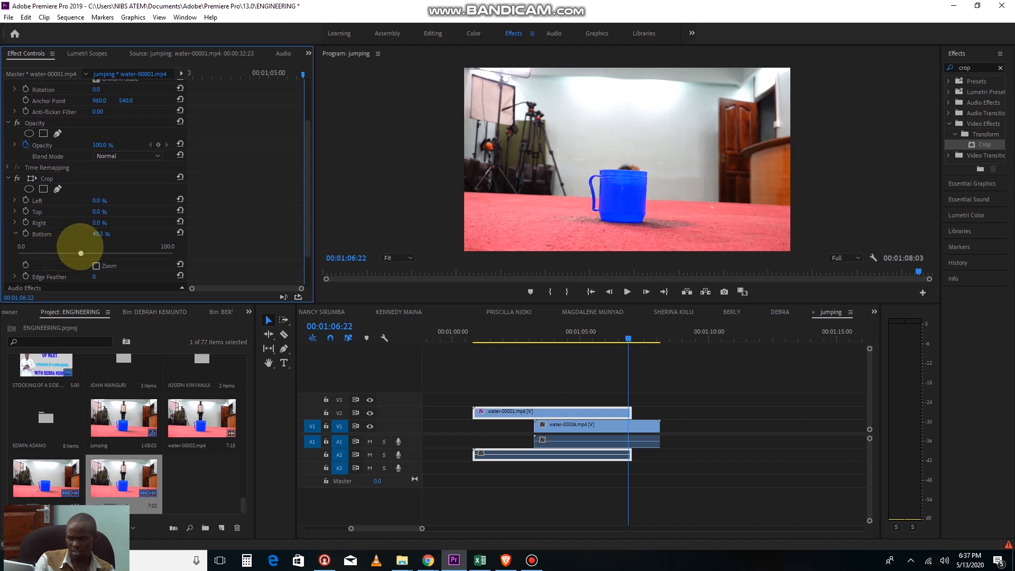
pyautogui.moveTo(306, 199); pyautogui.dragTo(308, 234)
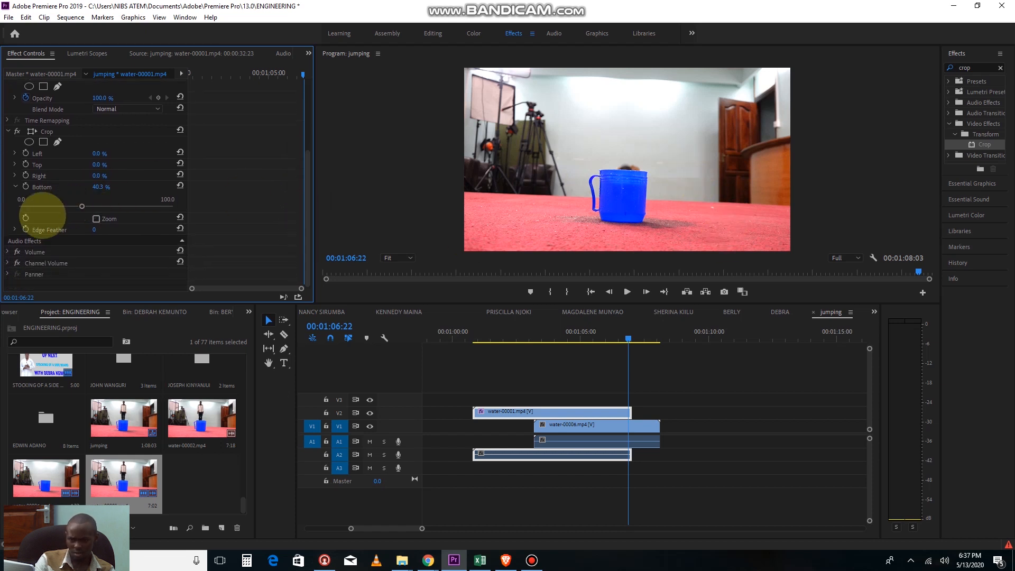
pyautogui.click(15, 229)
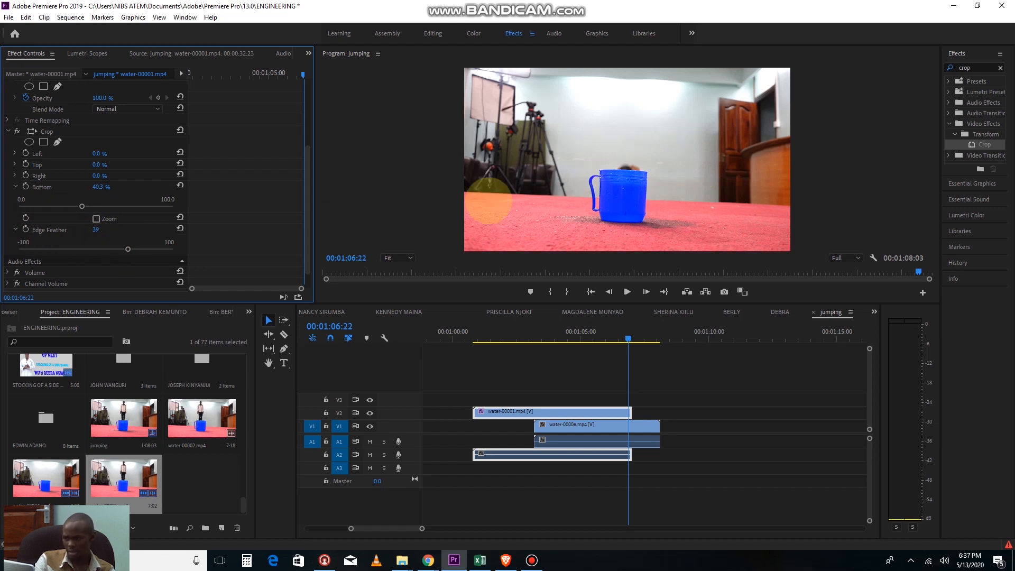
# Add another copy of water-00006 to V1 after the existing clips, cut it at 00:01:11:22 and delete the part after the cut
pyautogui.click(561, 429)
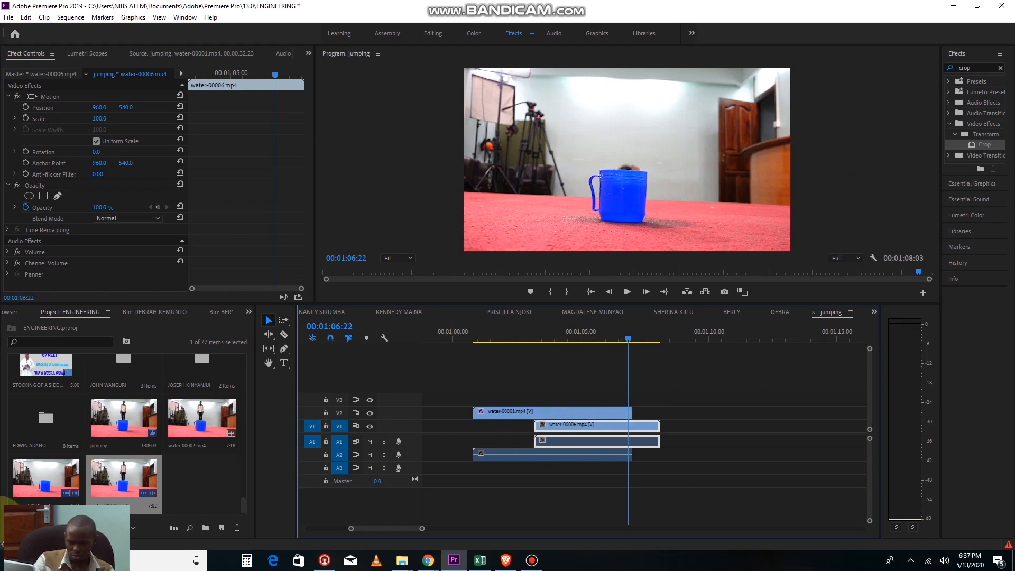
pyautogui.moveTo(32, 479); pyautogui.dragTo(762, 395)
pyautogui.click(757, 337)
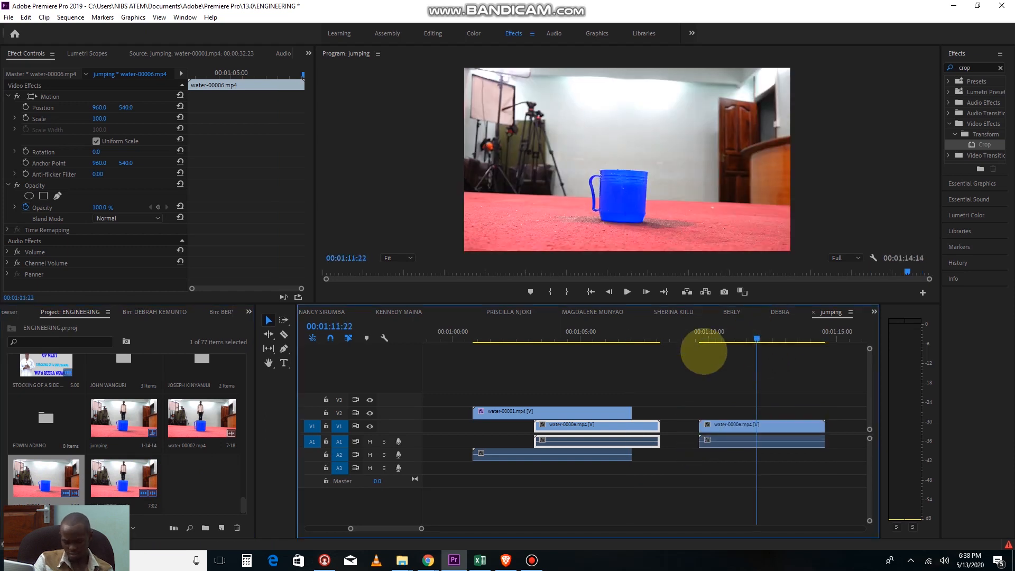
pyautogui.press('c')
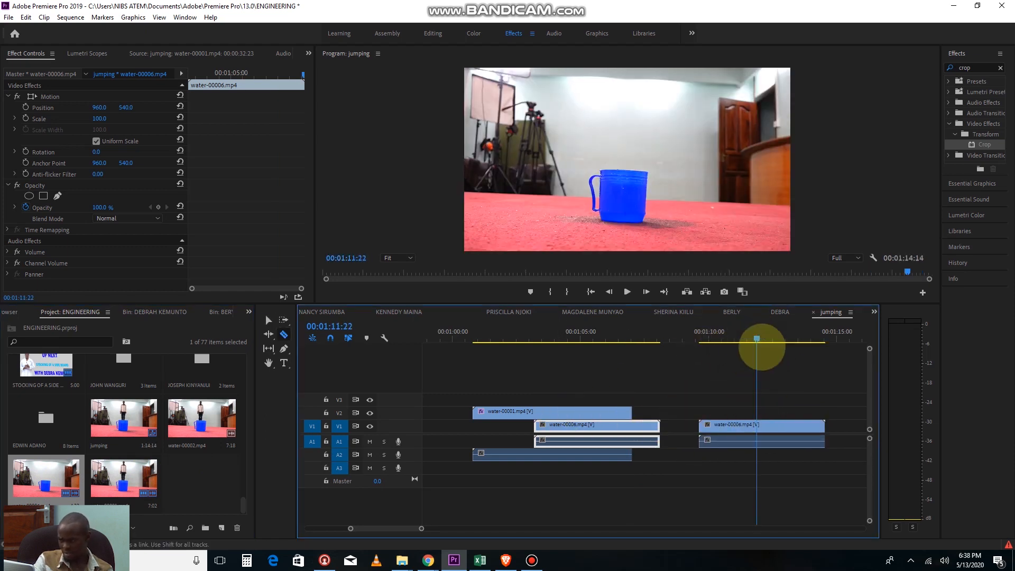
pyautogui.press('v')
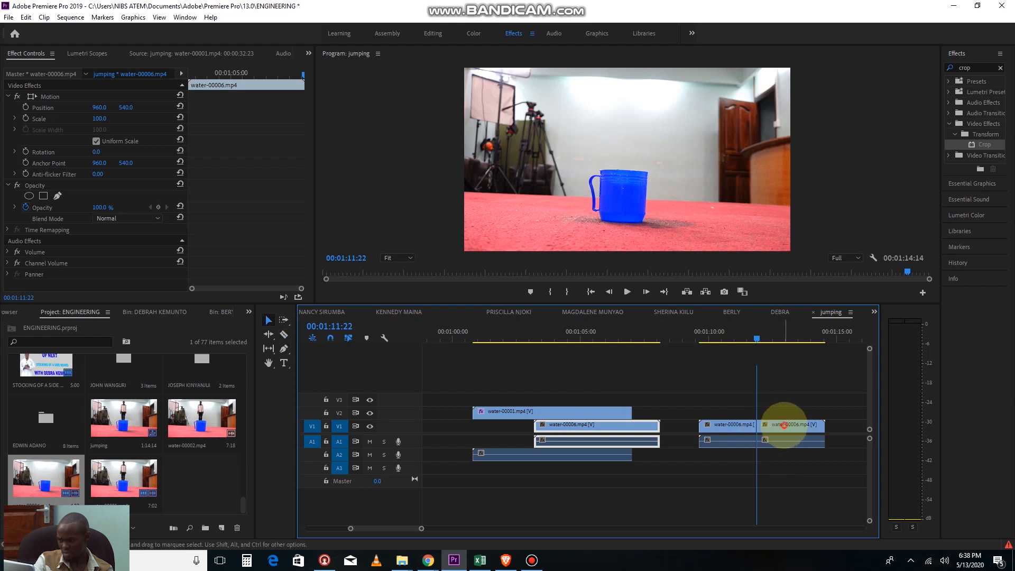
pyautogui.click(781, 424)
pyautogui.press('Delete')
# Fill the V1 gap under the start of water-00001 with the remaining water-00006 piece, extend its end to the splash clip, and play the sequence
pyautogui.moveTo(737, 427); pyautogui.dragTo(496, 427)
pyautogui.click(530, 426)
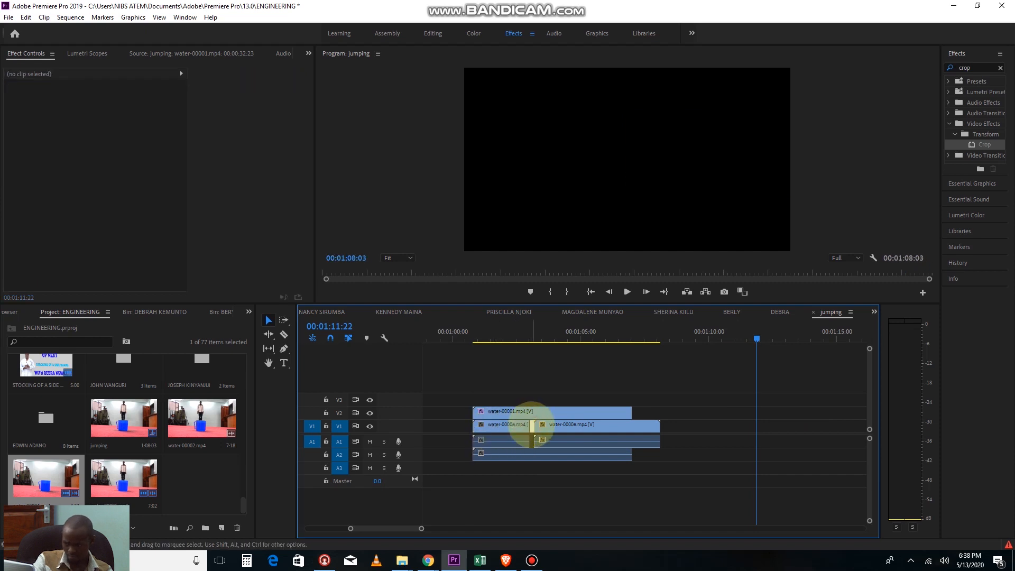
pyautogui.click(526, 427)
pyautogui.moveTo(529, 425); pyautogui.dragTo(534, 425)
pyautogui.click(467, 332)
pyautogui.press('space')
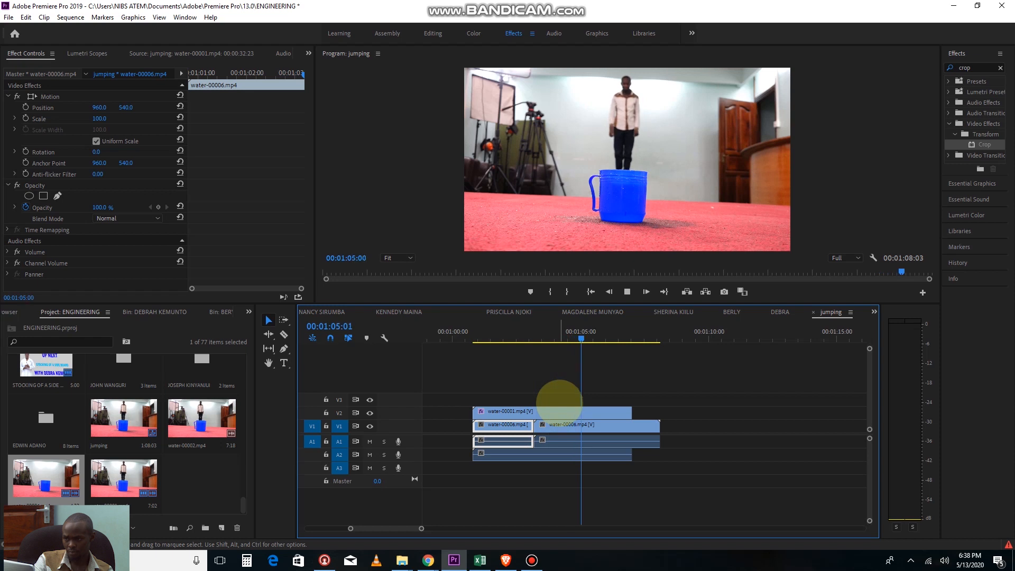
pyautogui.press('space')
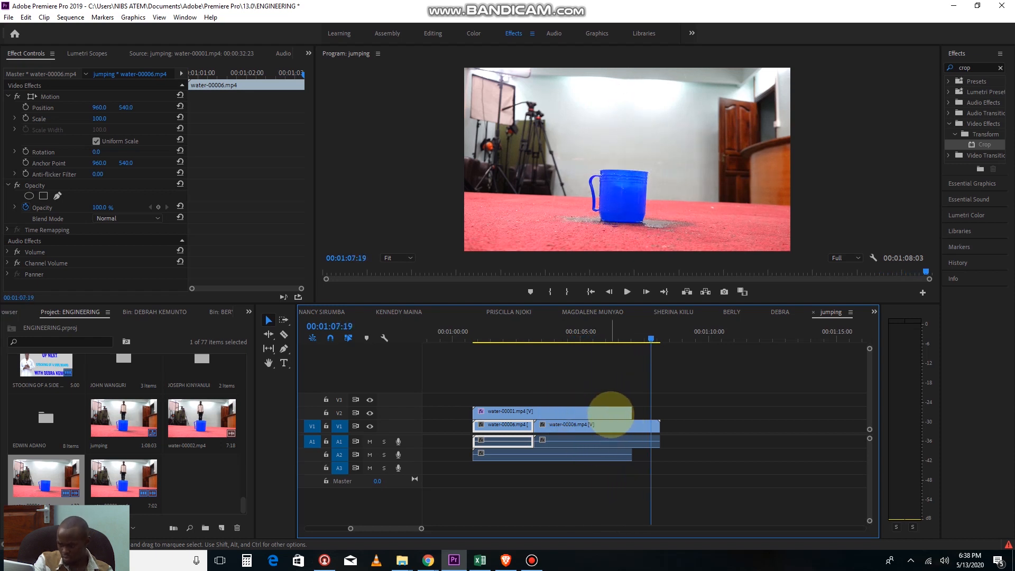
# Move water-00001 on V2 about six frames later and replay the jump into the mug
pyautogui.moveTo(588, 414); pyautogui.dragTo(597, 413)
pyautogui.click(596, 336)
pyautogui.press('space')
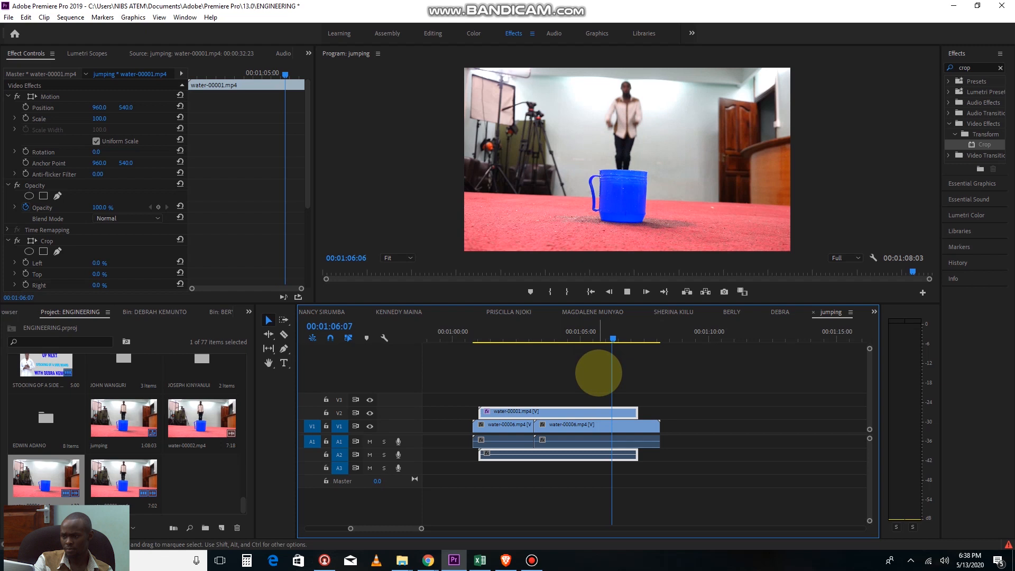